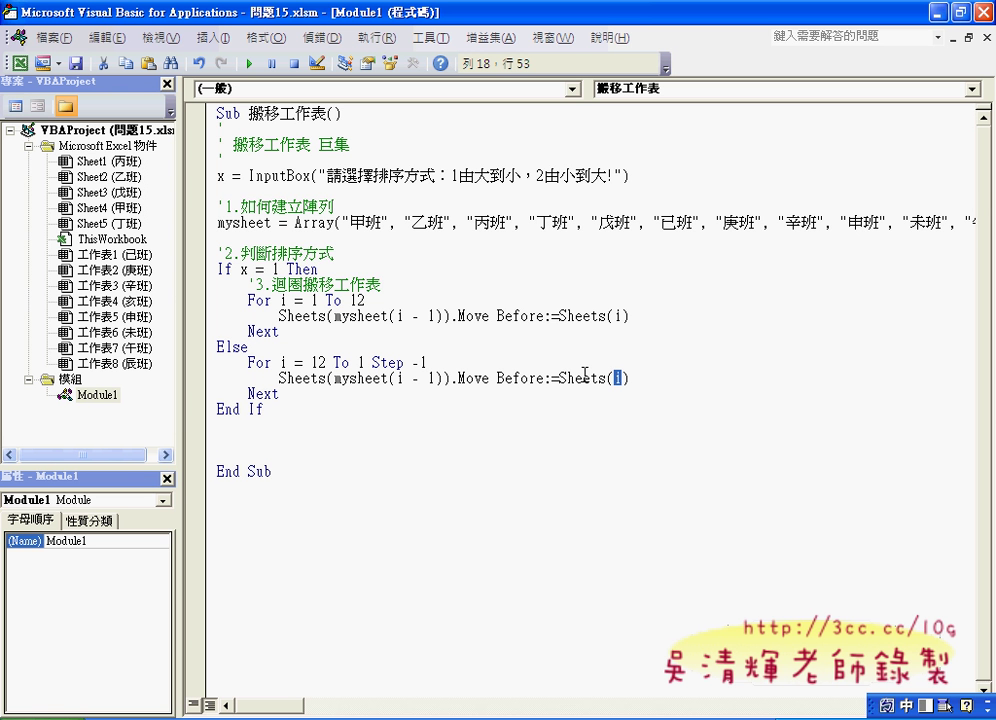
Highlight the Before target Sheets(Sheets.Count - i + 1) in the reverse-loop move statement
left_click_drag(497, 378, 543, 378)
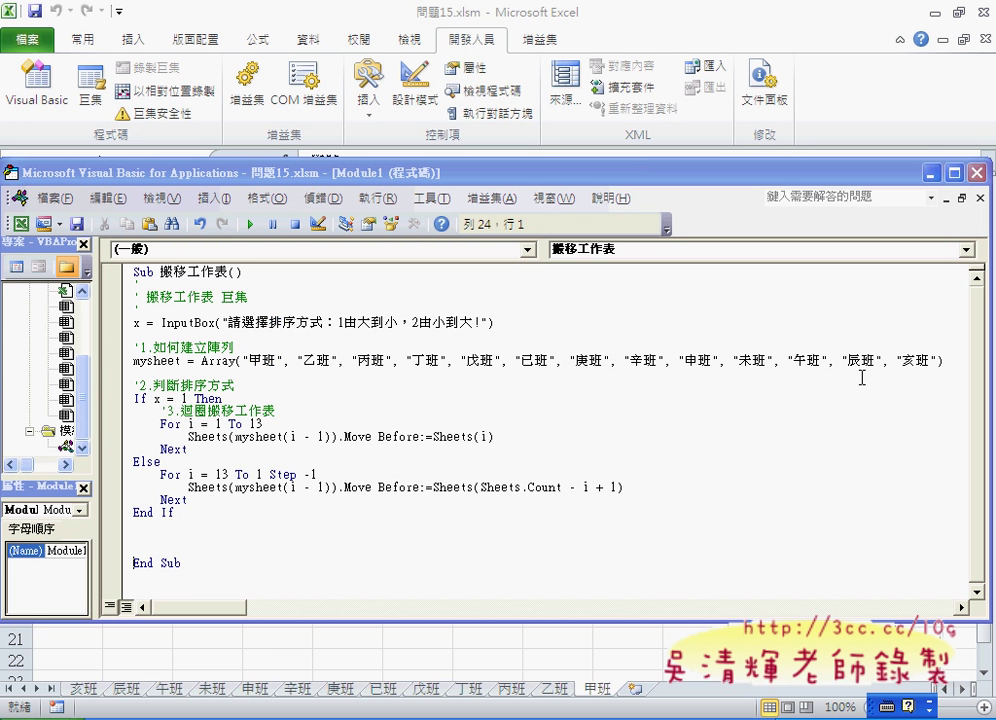
left_click_drag(897, 360, 937, 360)
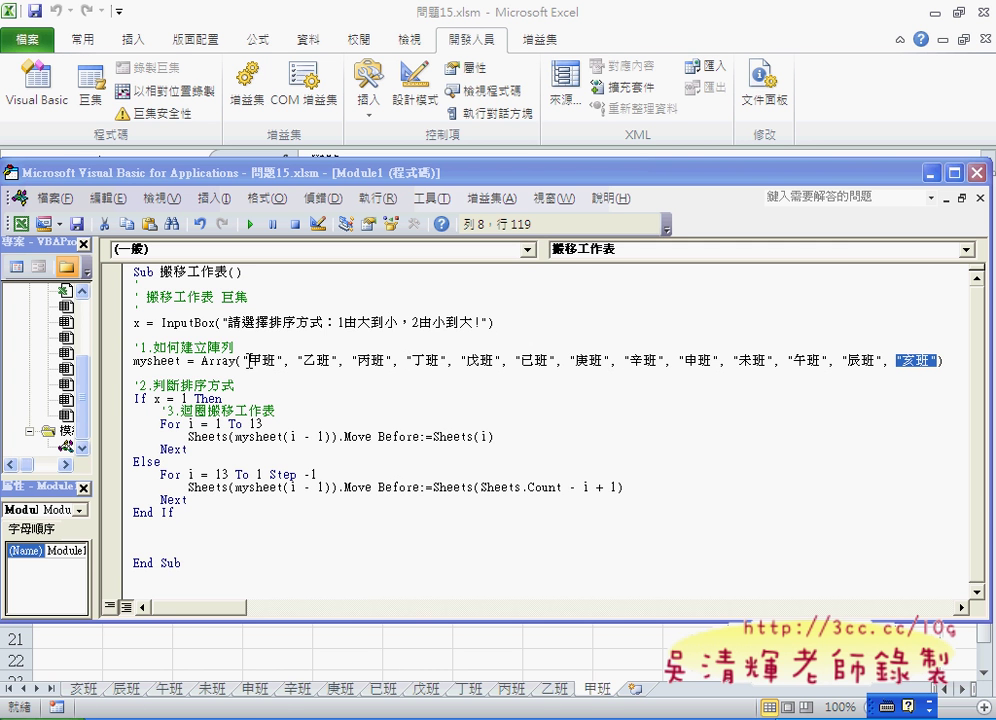
left_click_drag(241, 361, 938, 361)
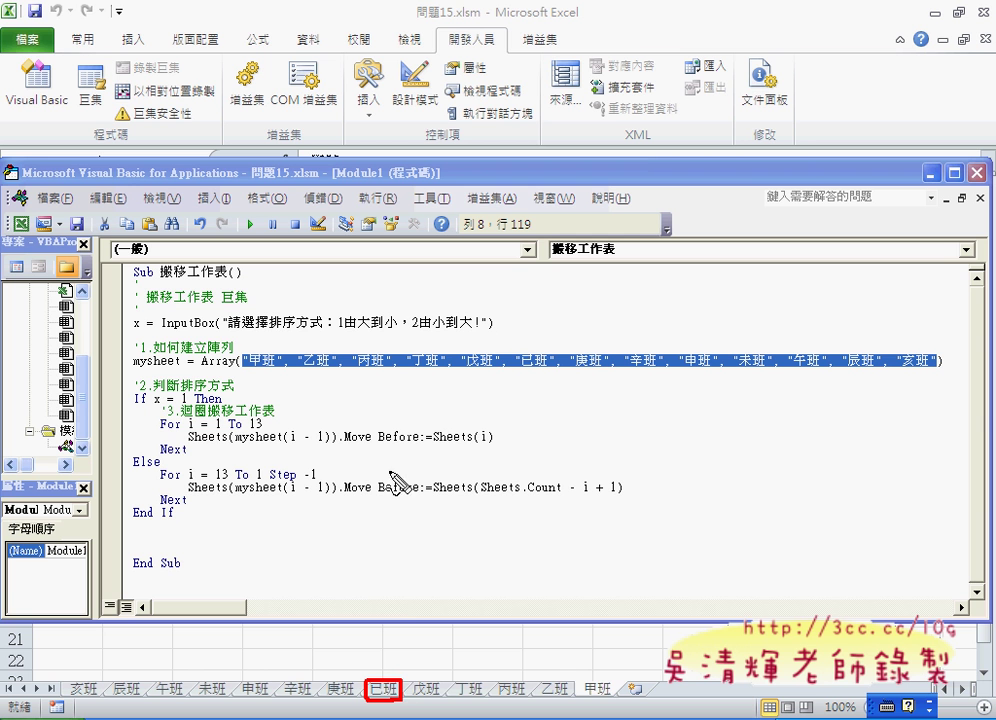
mouse_move(521, 371)
left_mouse_down()
mouse_move(548, 371)
mouse_move(519, 372)
left_mouse_up()
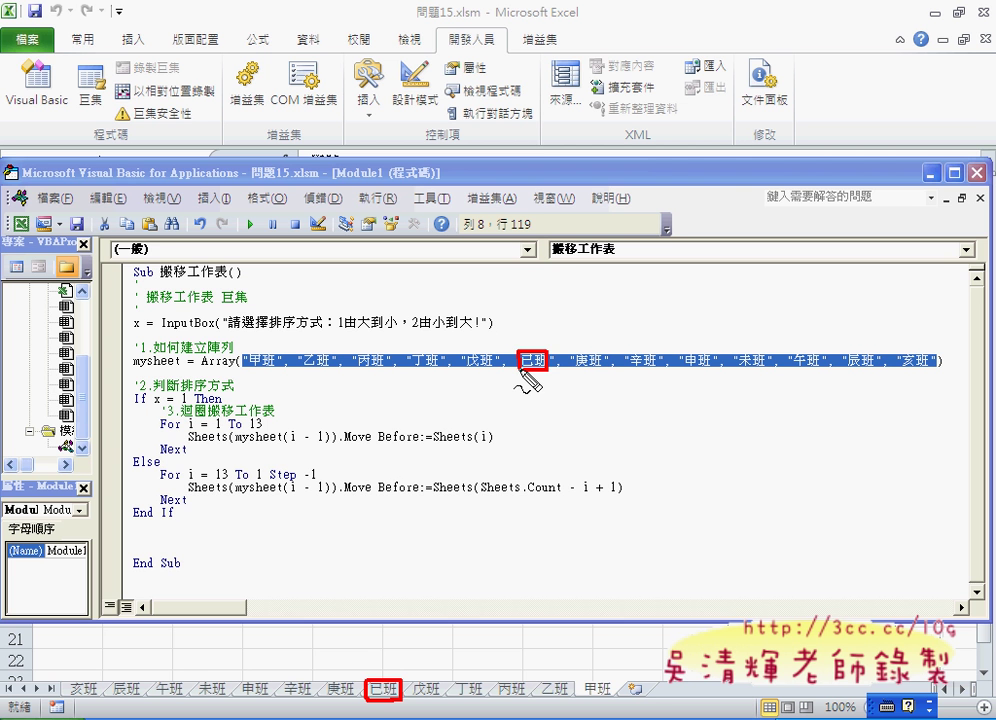
key("Escape")
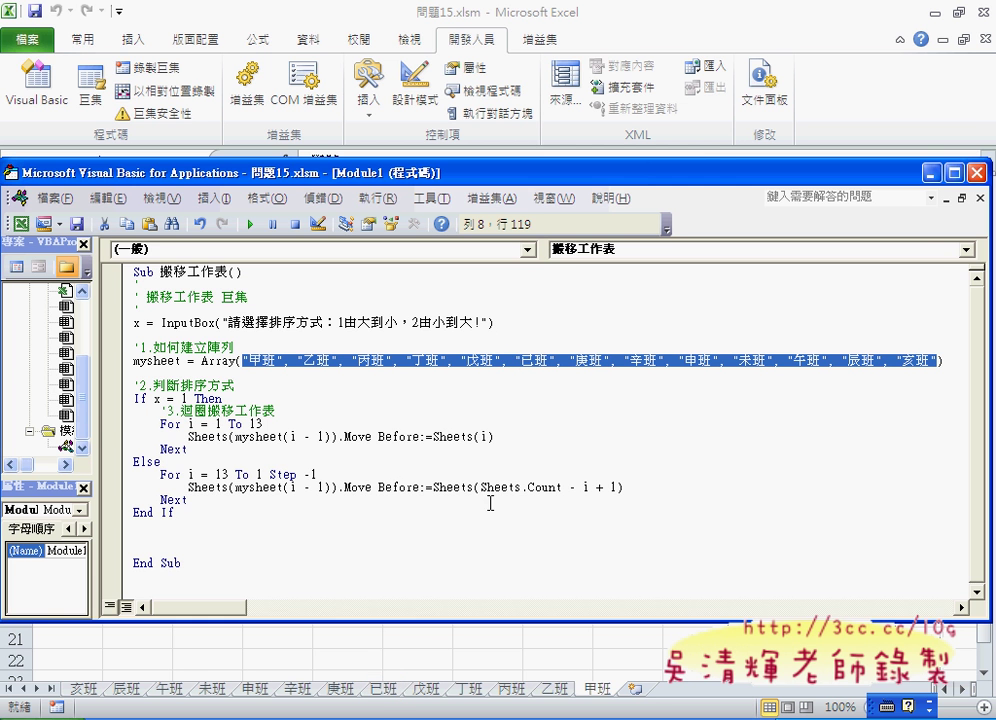
Activate the 已班 sheet, leaving its name and score table unchanged, then return to the VBA editor
left_click(381, 690)
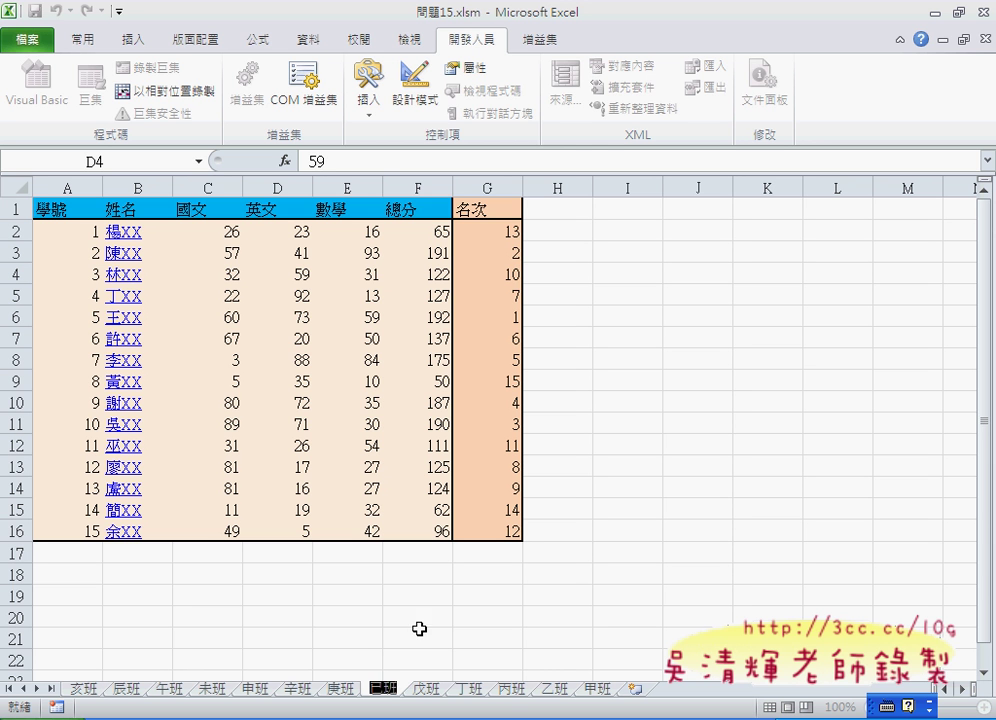
left_click(418, 595)
left_click(352, 622)
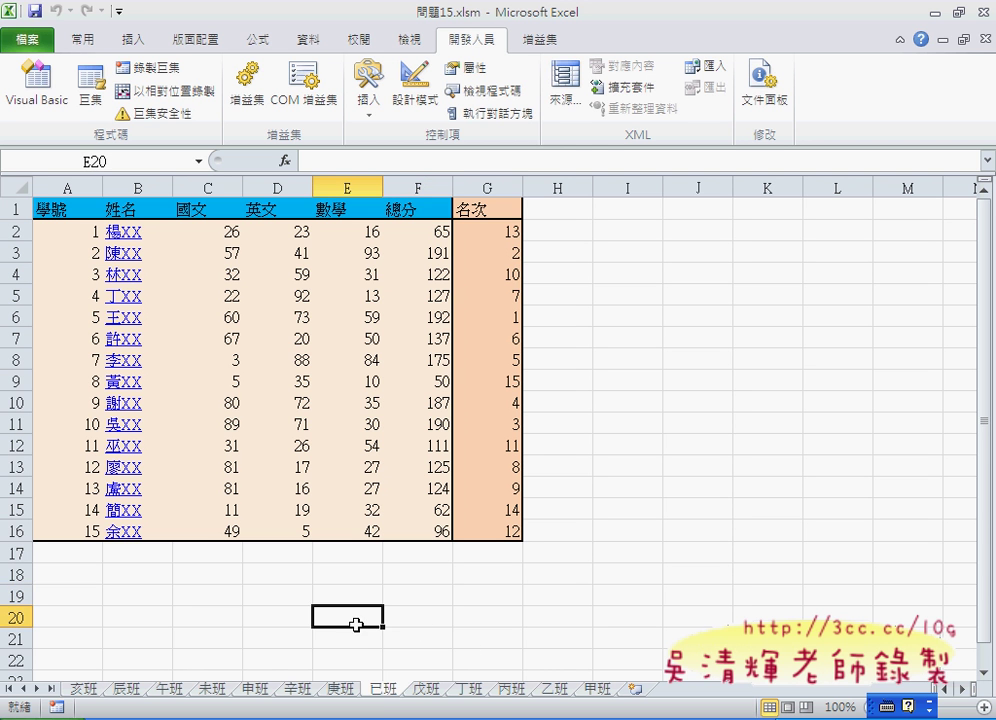
double_click(382, 690)
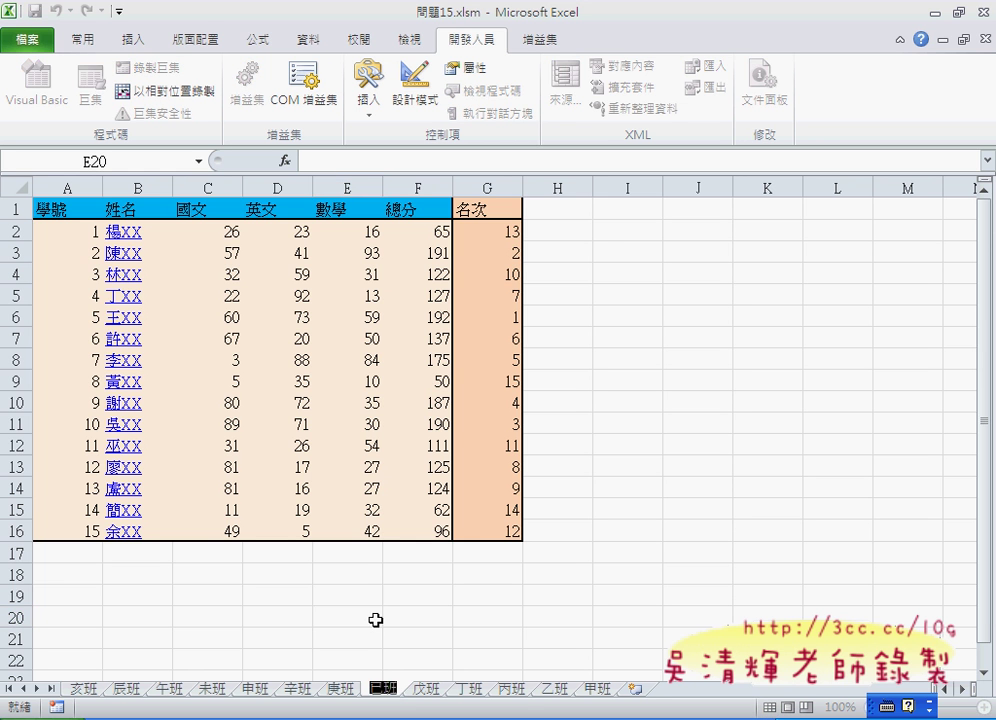
left_click(372, 616)
left_click(360, 572)
key("alt+F11")
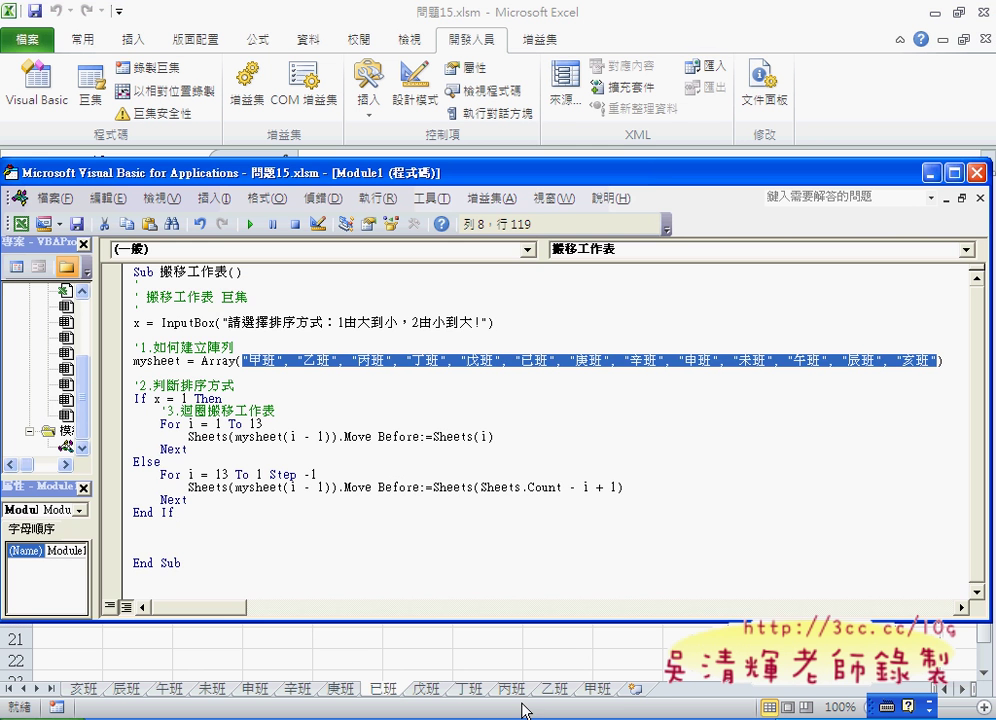
left_click(525, 373)
left_click(522, 358)
double_click(522, 358)
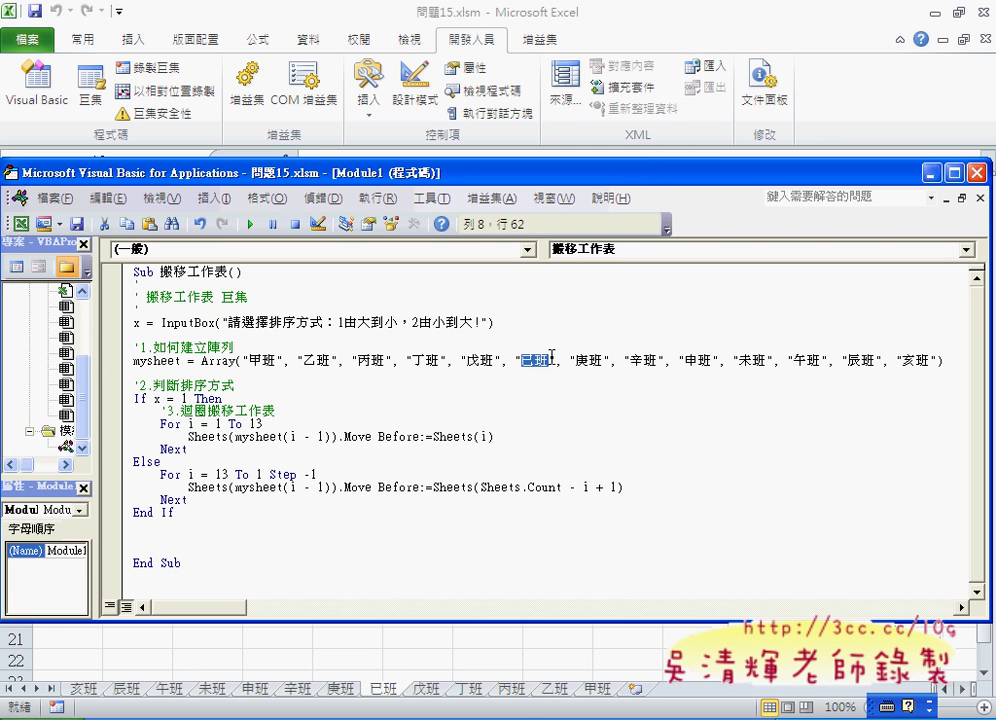
left_click(557, 353)
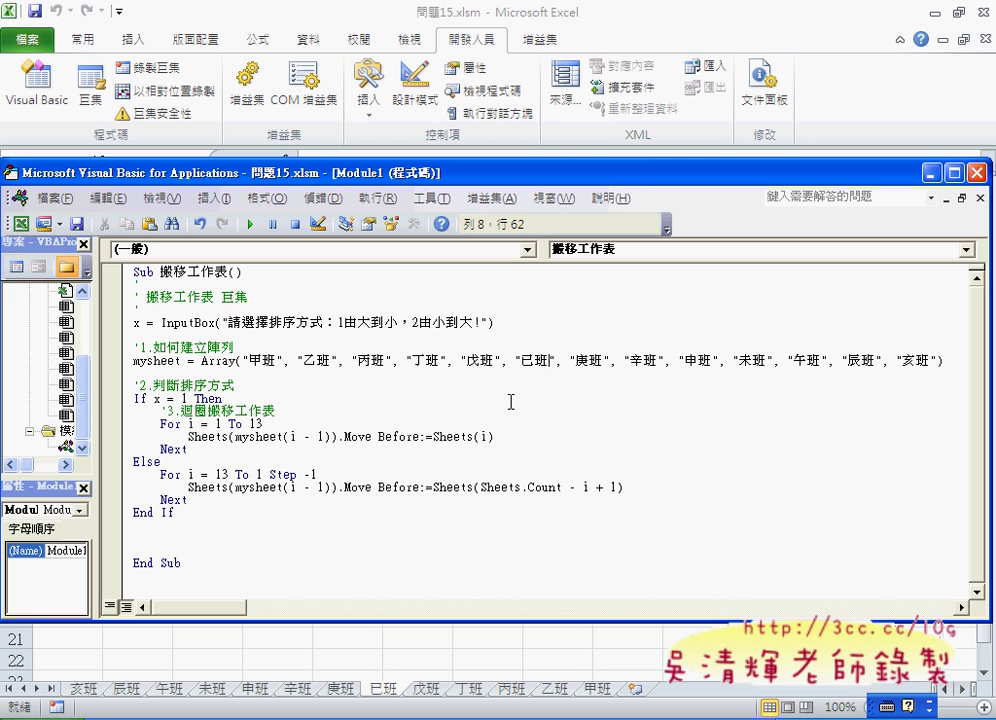
left_click(213, 449)
left_click_drag(213, 449, 115, 424)
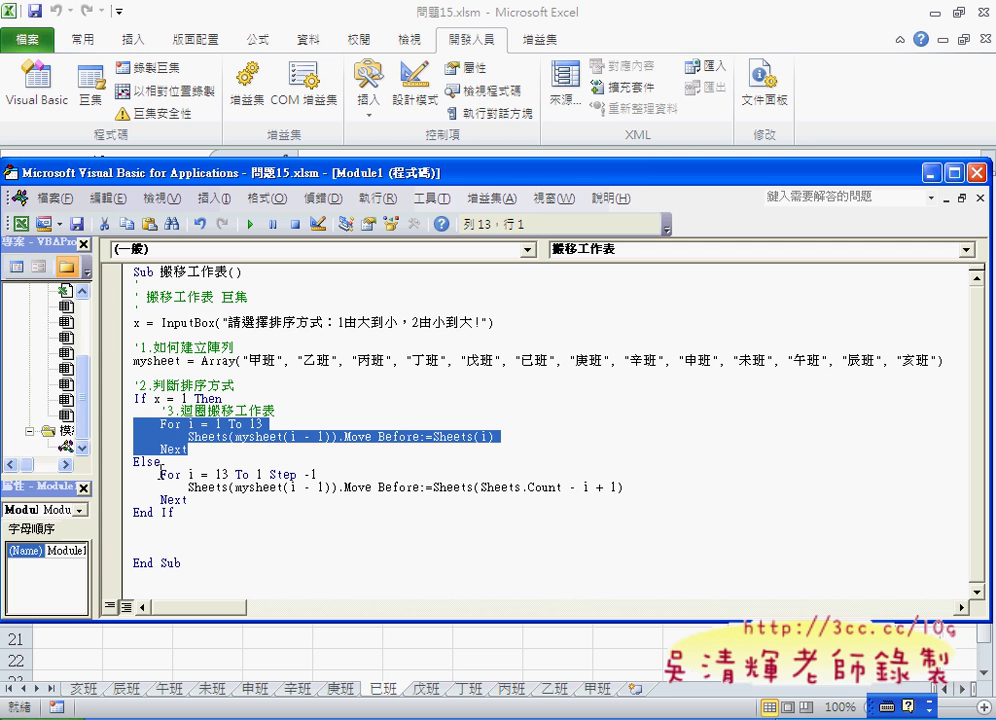
double_click(221, 474)
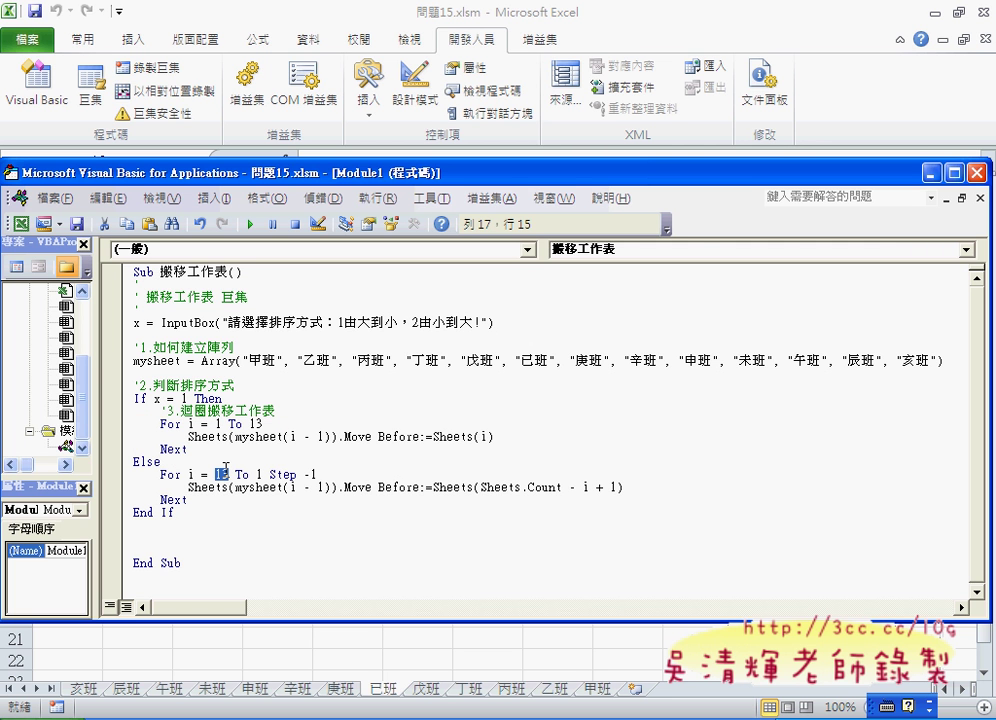
left_click_drag(226, 467, 264, 469)
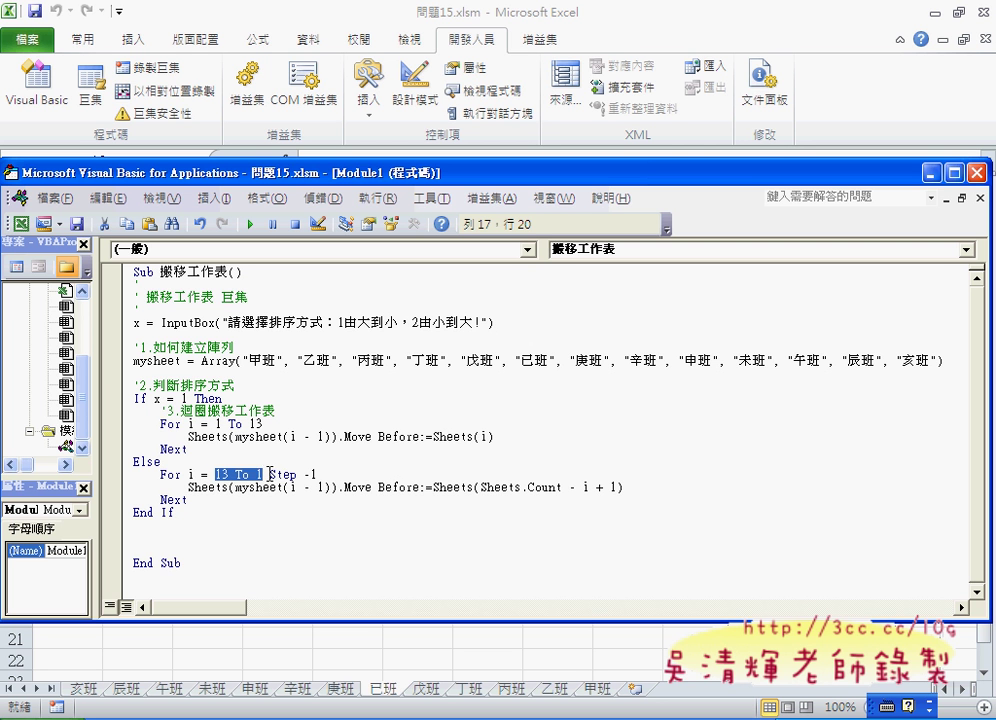
left_click_drag(269, 474, 316, 474)
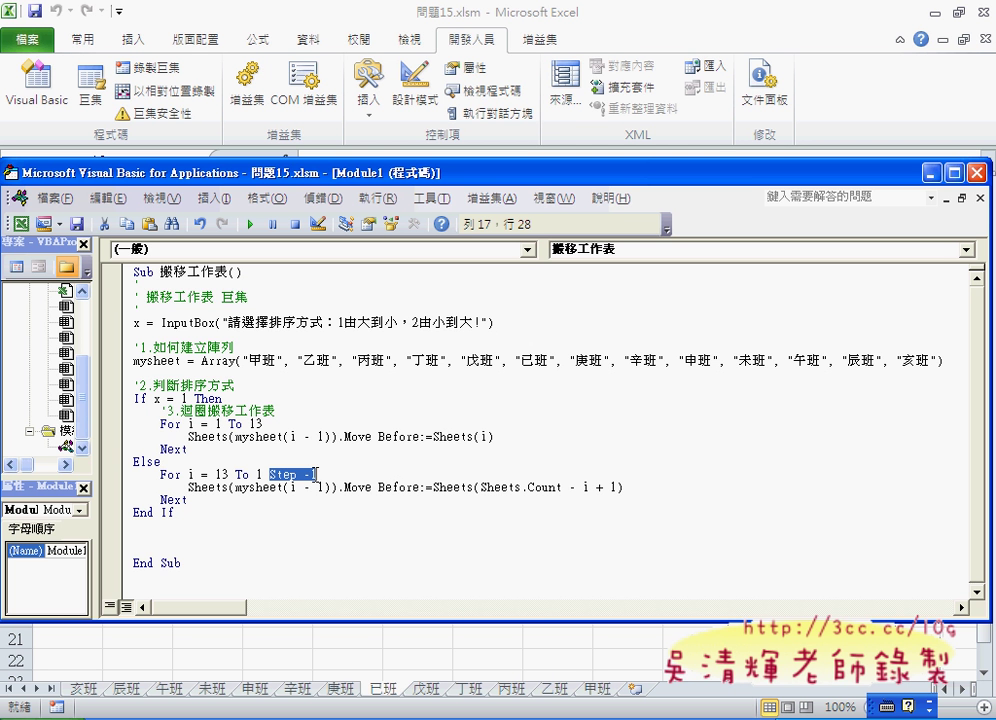
double_click(314, 474)
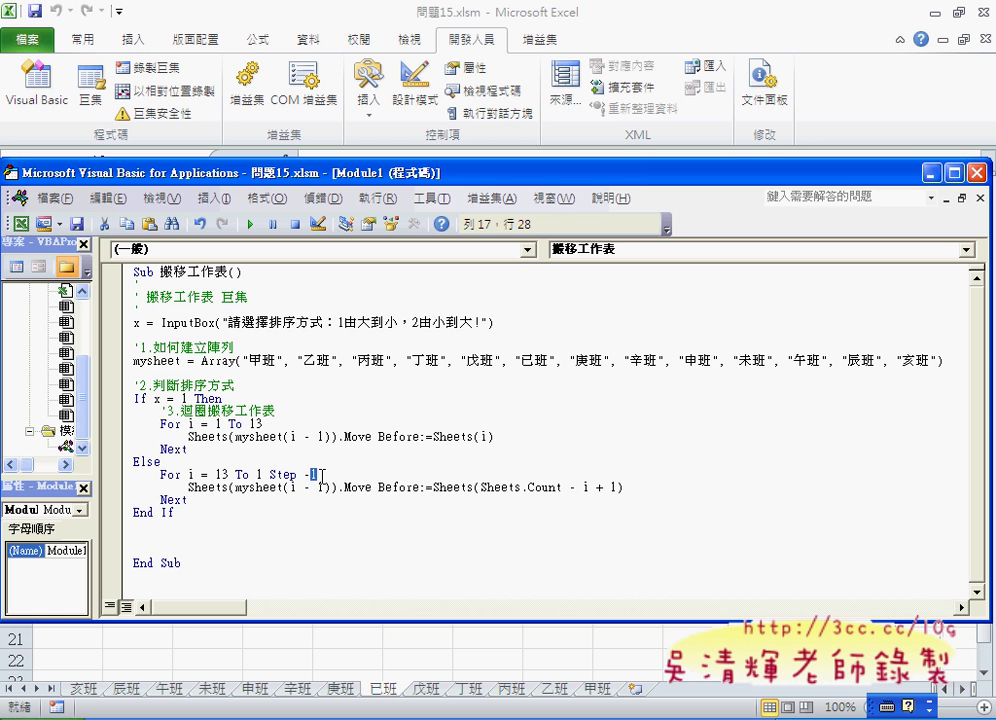
type("2")
key("BackSpace")
type("1")
double_click(221, 474)
left_click_drag(235, 487, 327, 489)
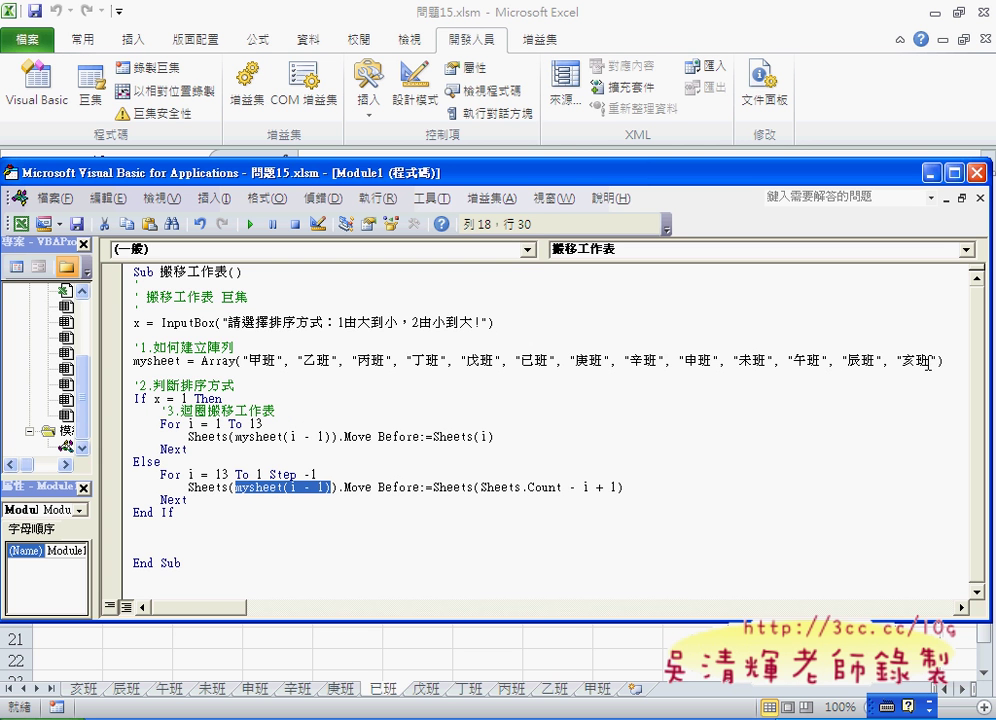
left_click_drag(937, 362, 896, 362)
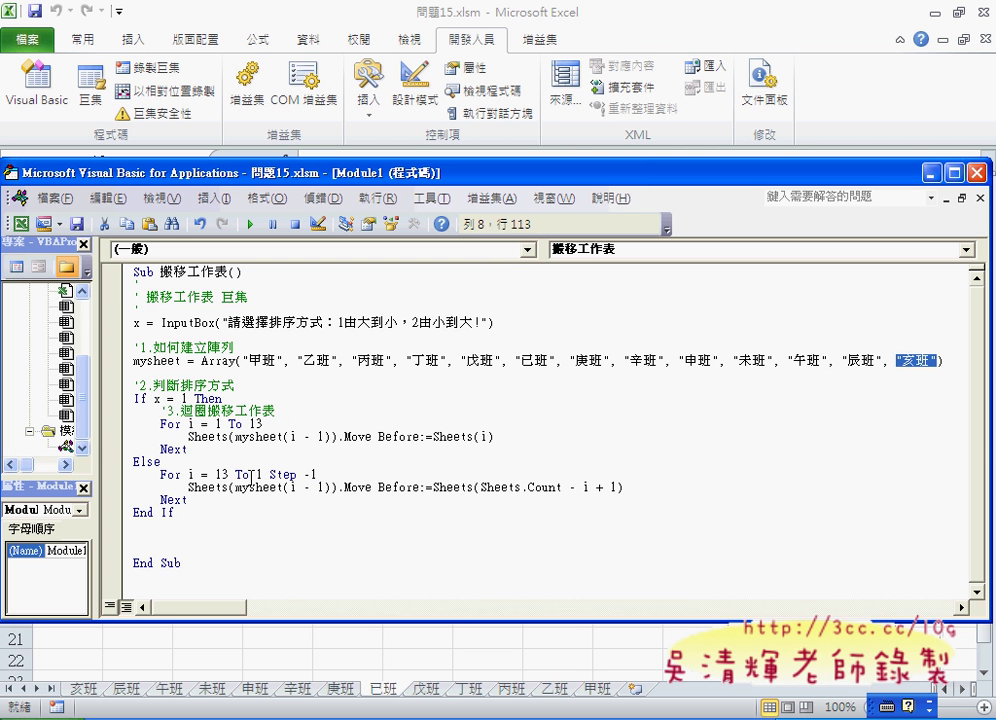
double_click(364, 487)
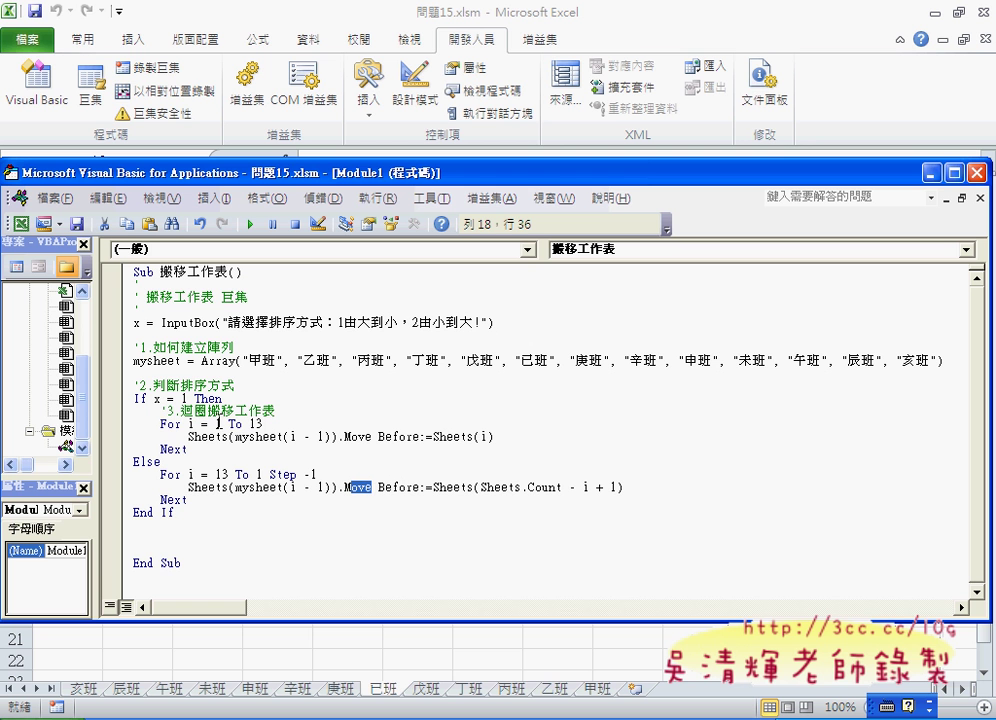
double_click(221, 424)
left_click_drag(225, 424, 265, 424)
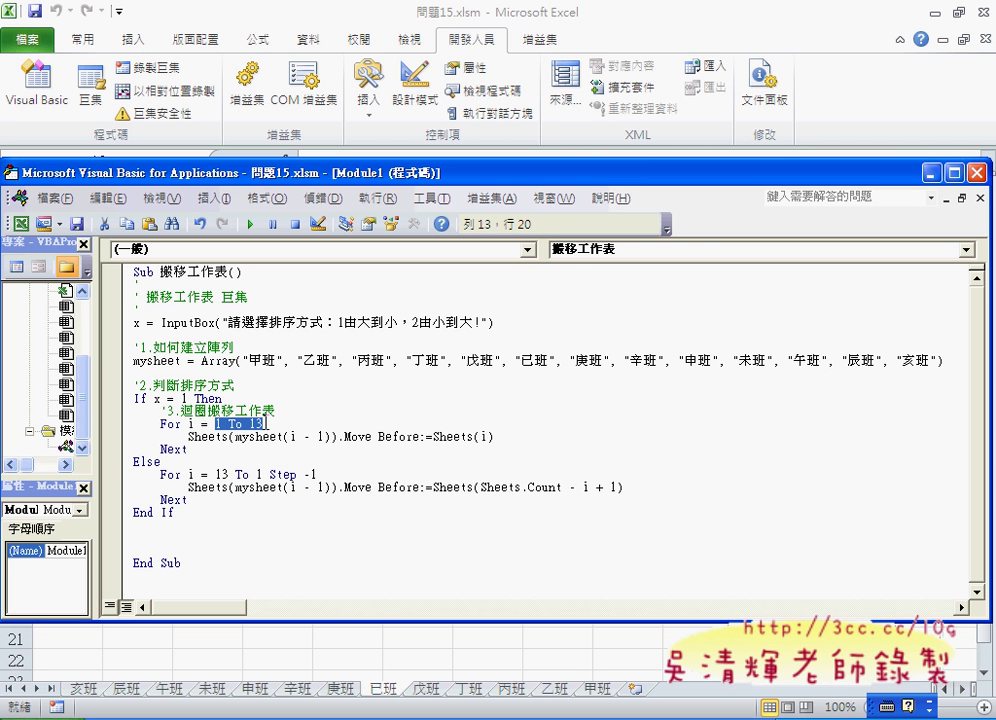
double_click(484, 437)
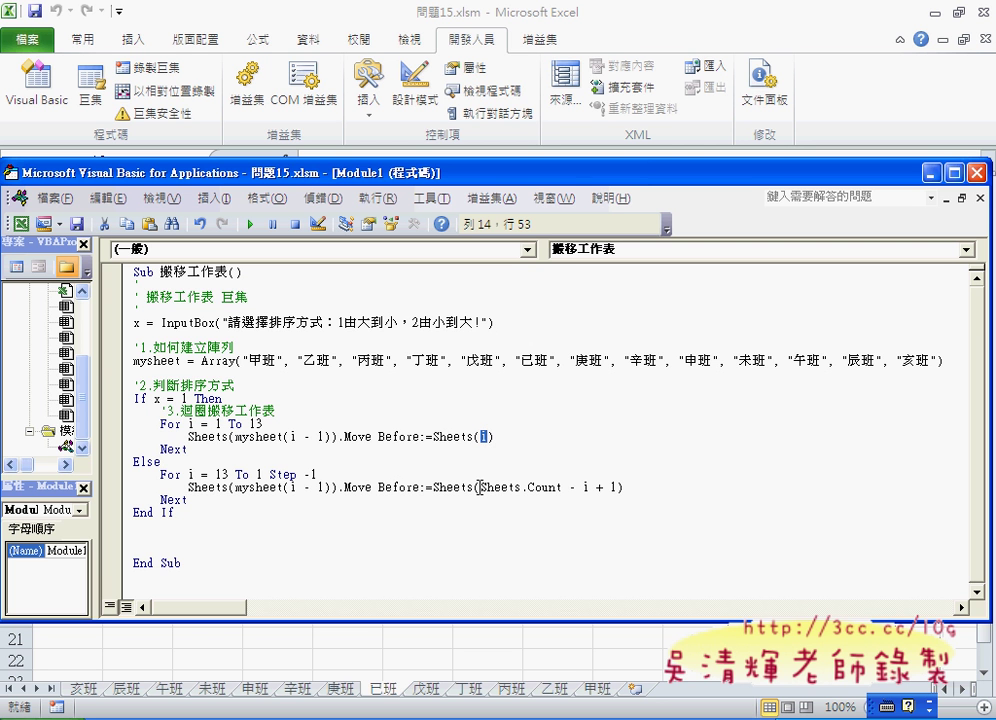
left_click_drag(480, 487, 562, 487)
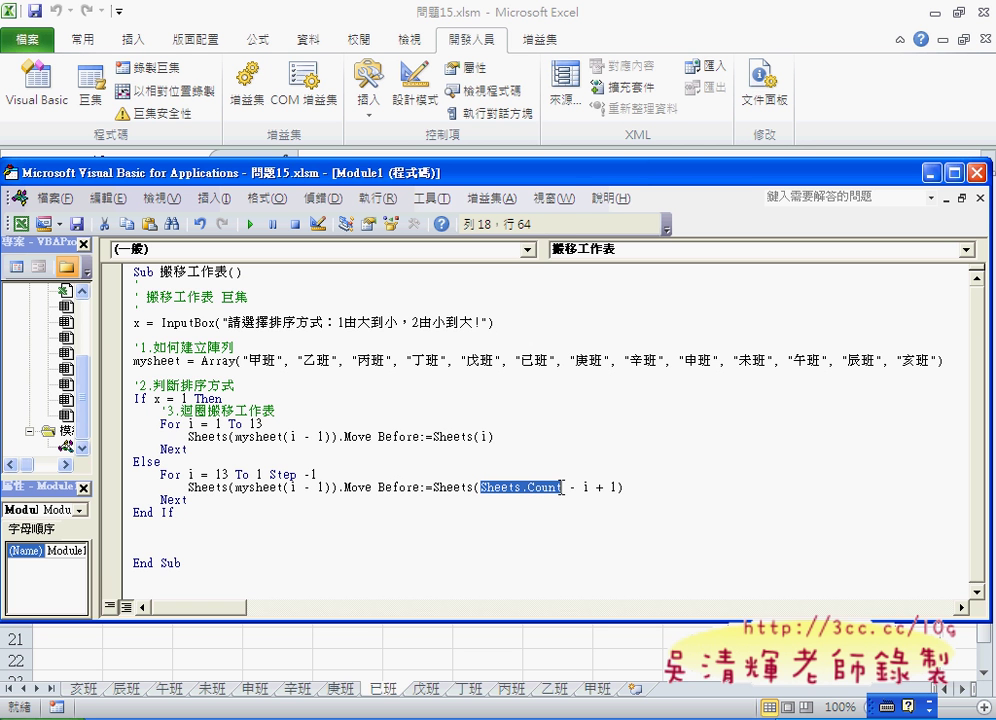
left_click_drag(561, 487, 481, 490)
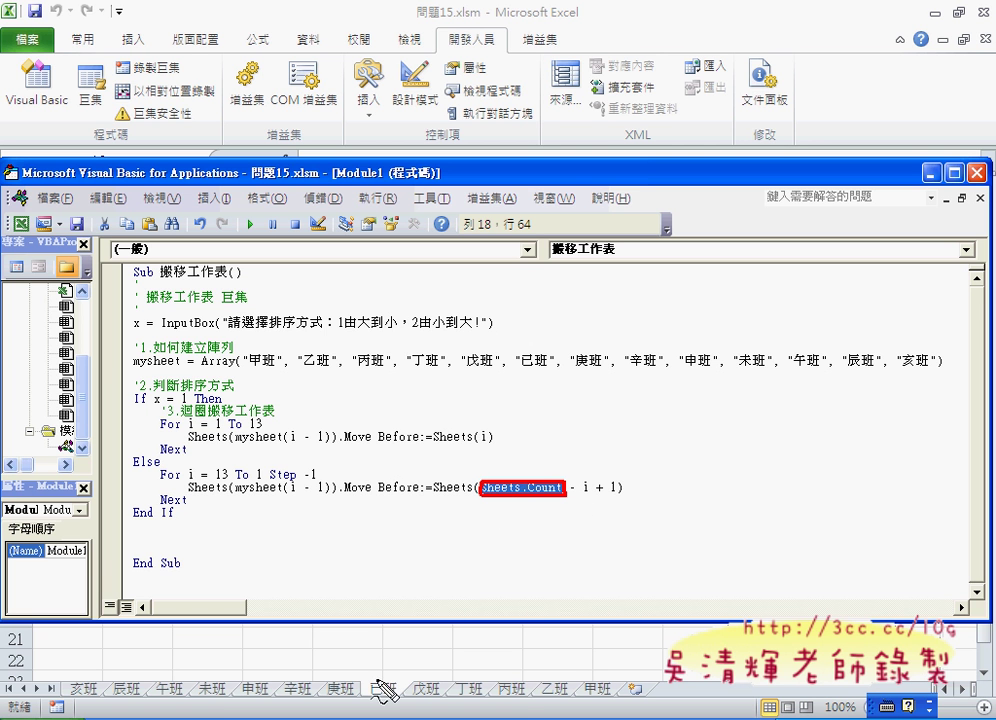
mouse_move(519, 536)
left_mouse_down()
mouse_move(519, 508)
mouse_move(531, 535)
left_mouse_up()
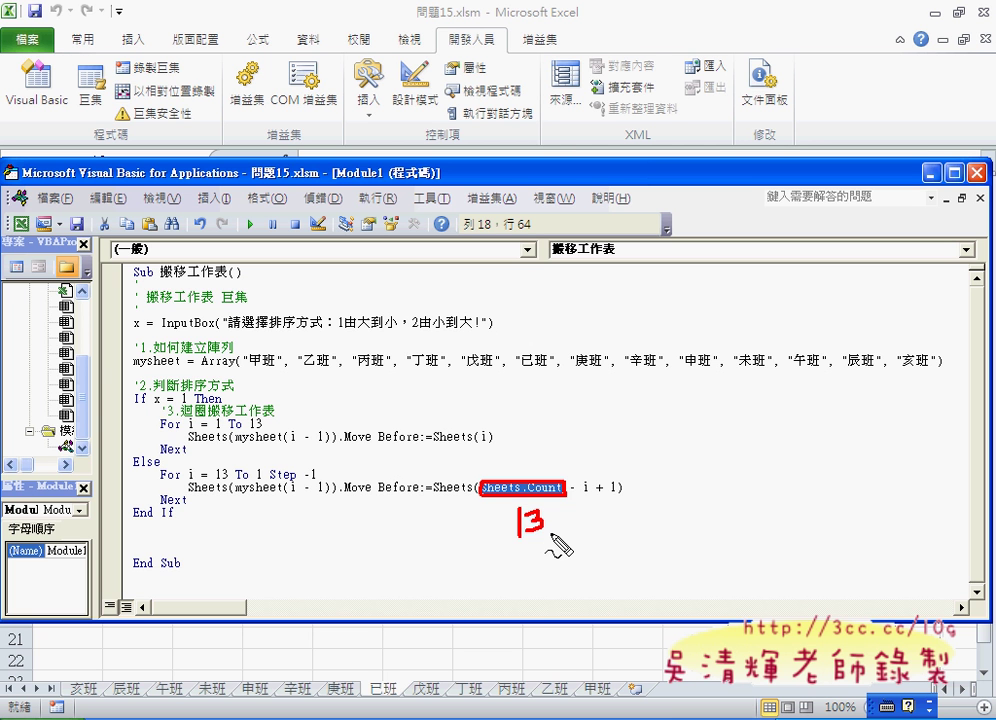
key("Escape")
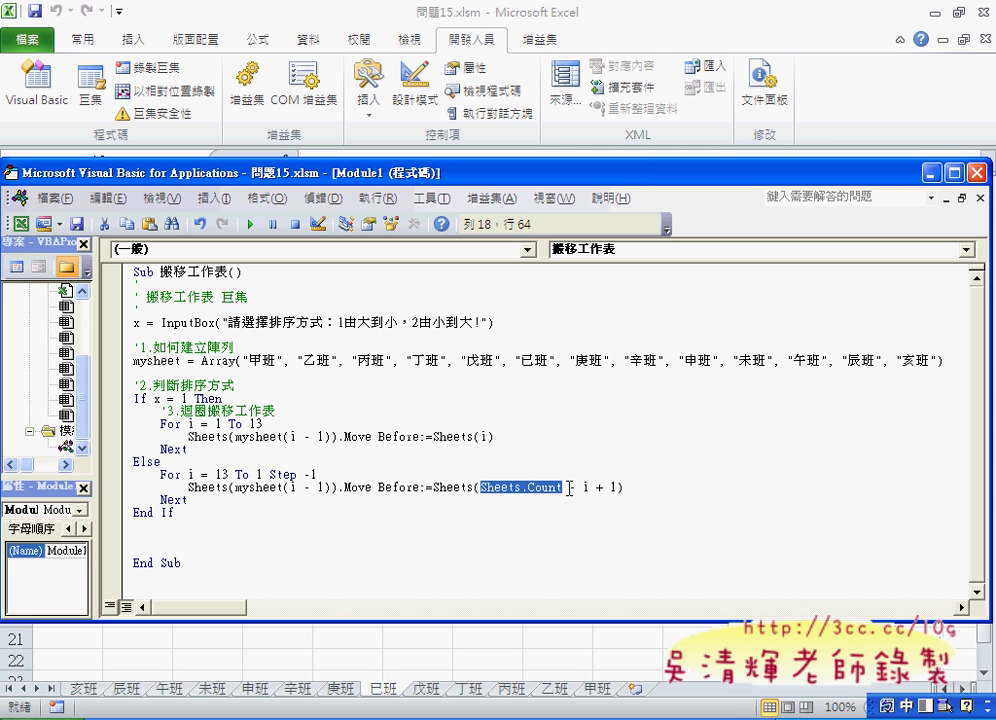
left_click_drag(569, 488, 588, 487)
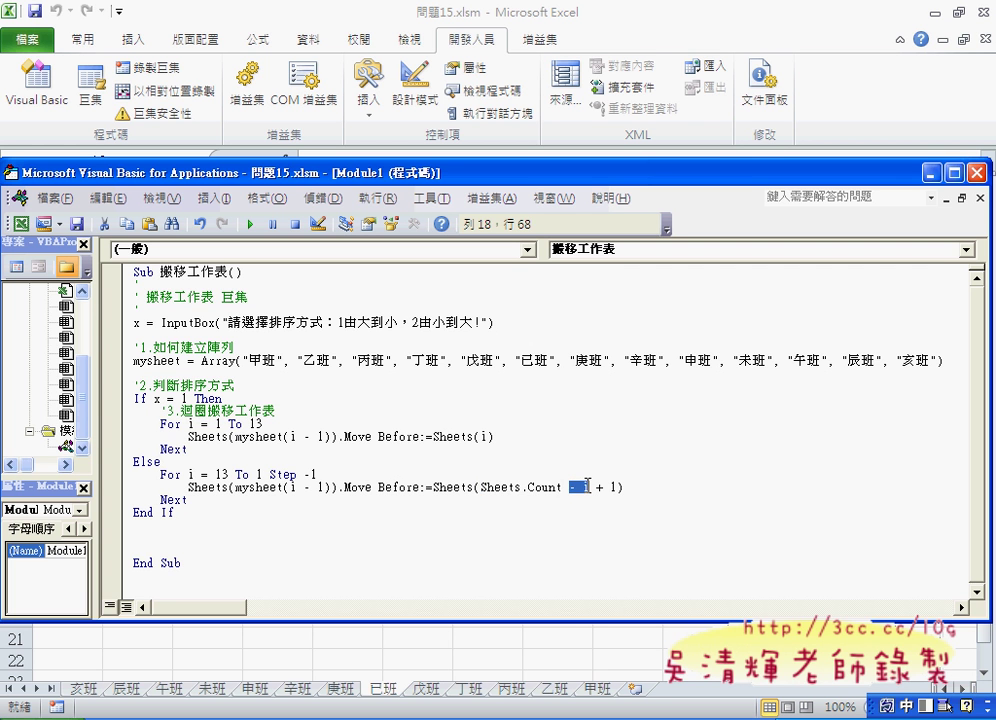